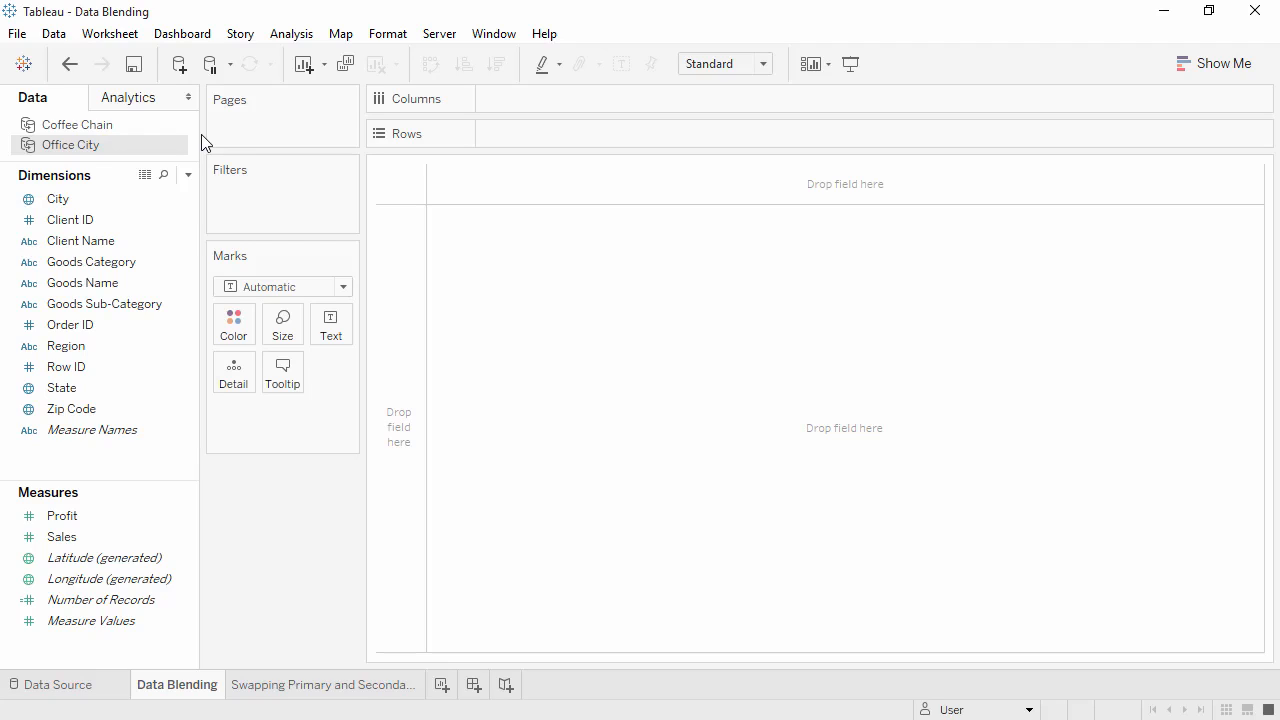
Compare the fields available in the Coffee Chain and Office City data sources.
left_click(153, 124)
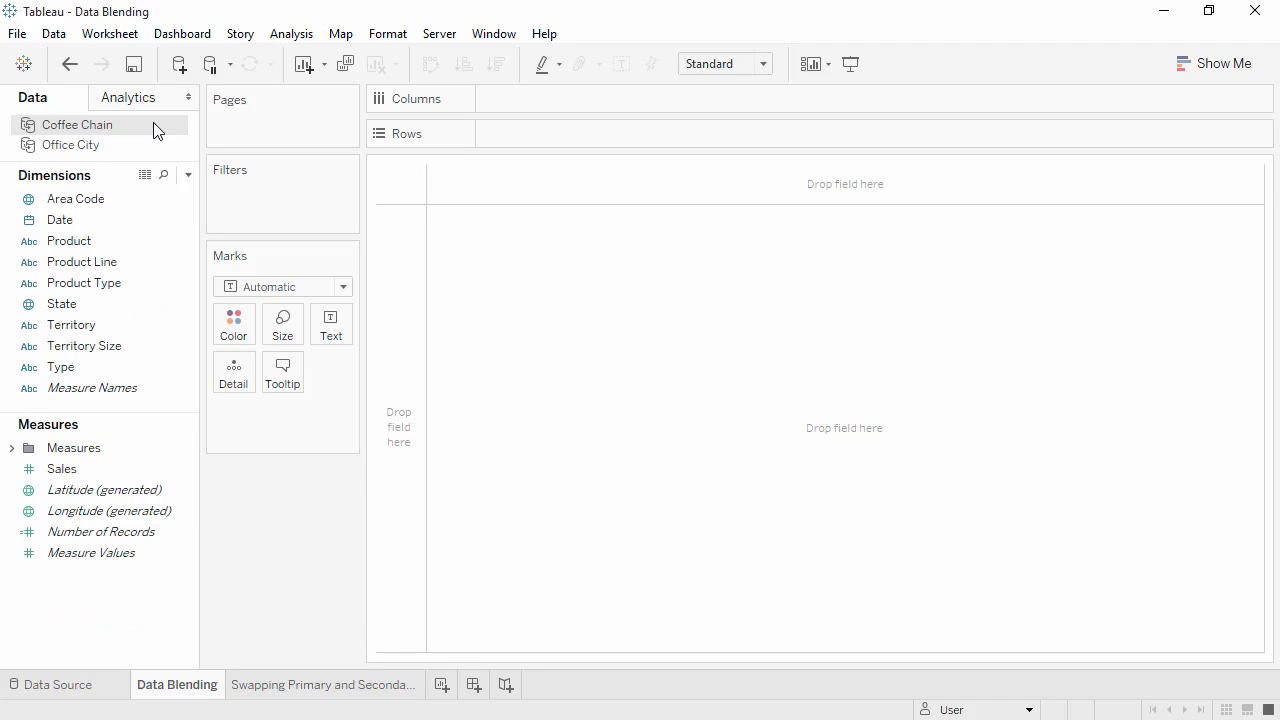
left_click(151, 149)
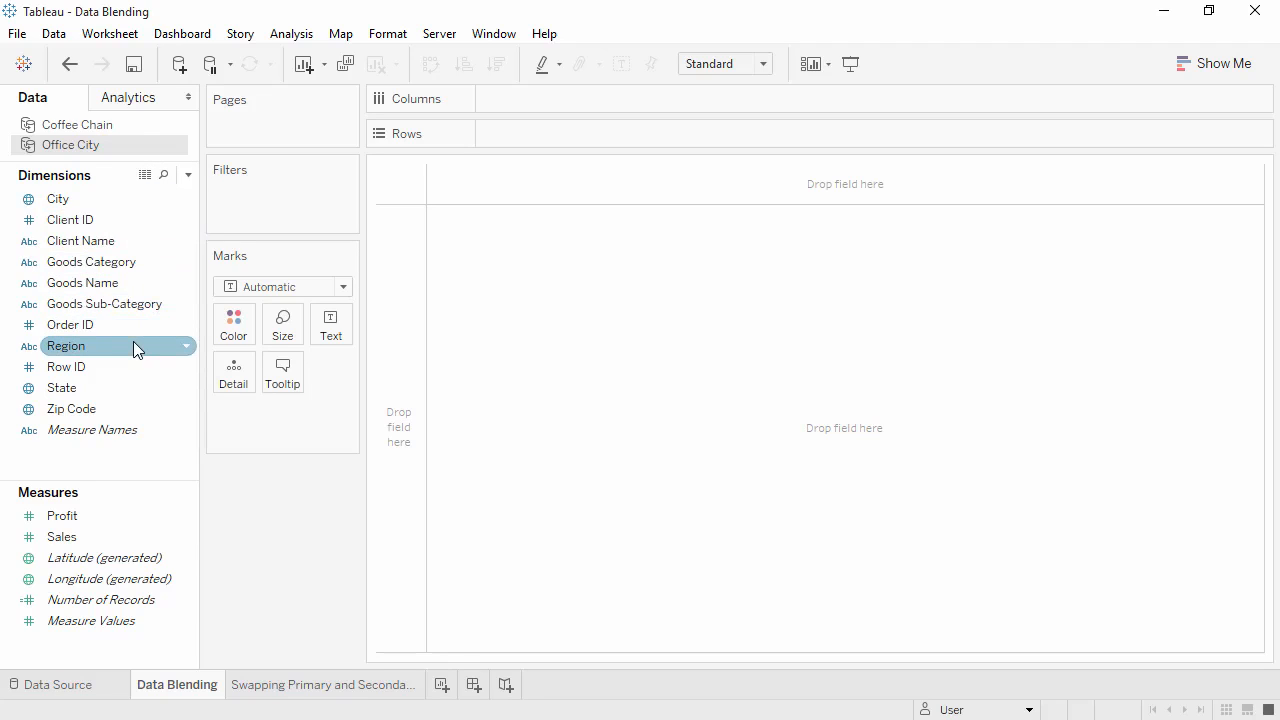
left_click(143, 126)
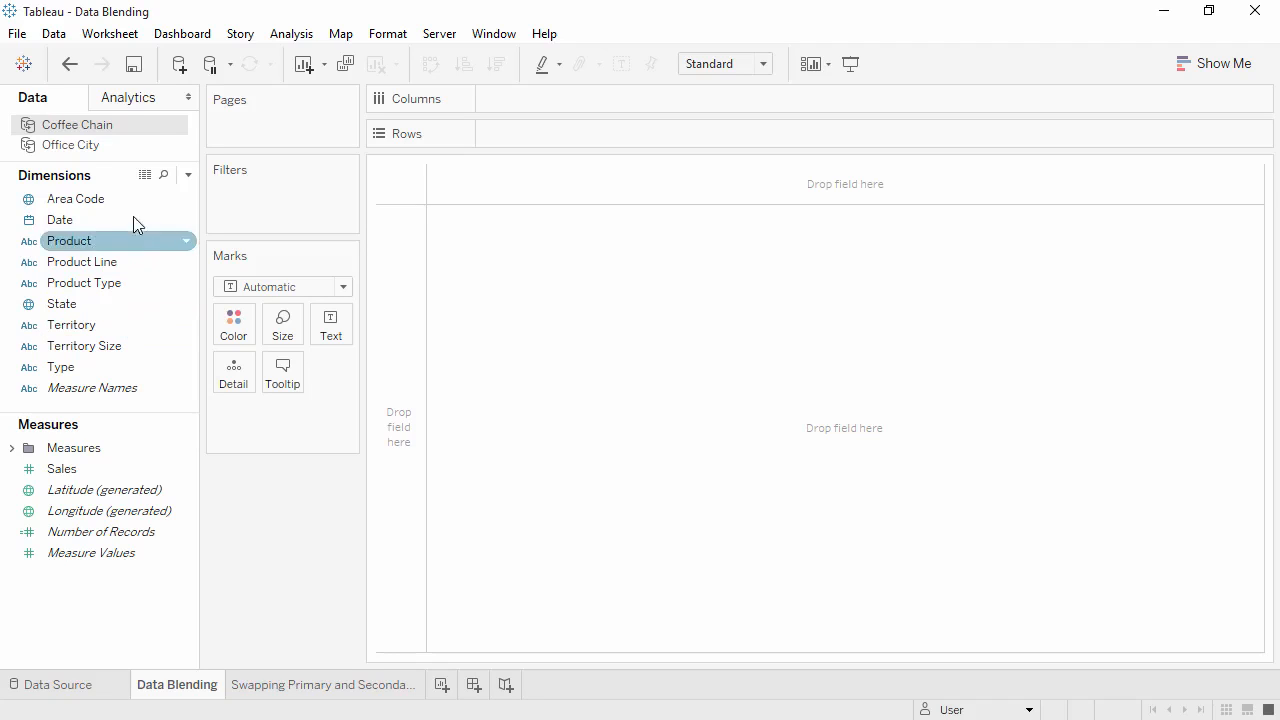
left_click(54, 34)
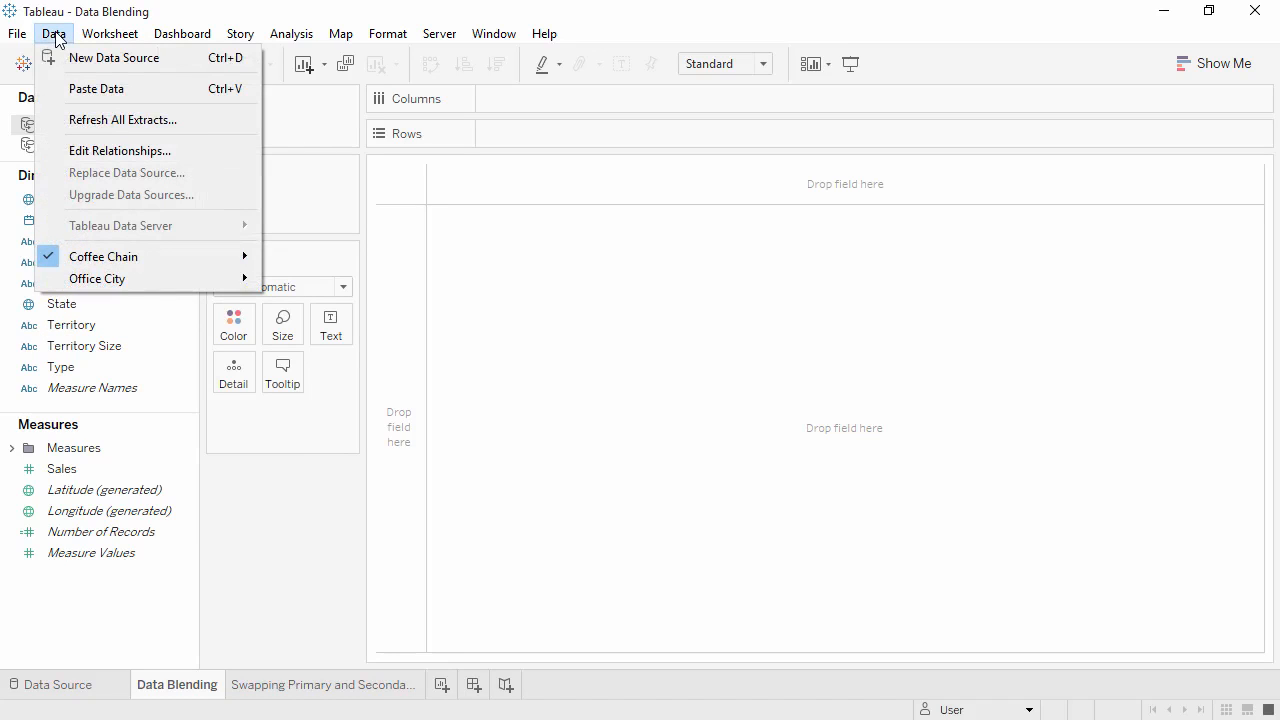
left_click(103, 151)
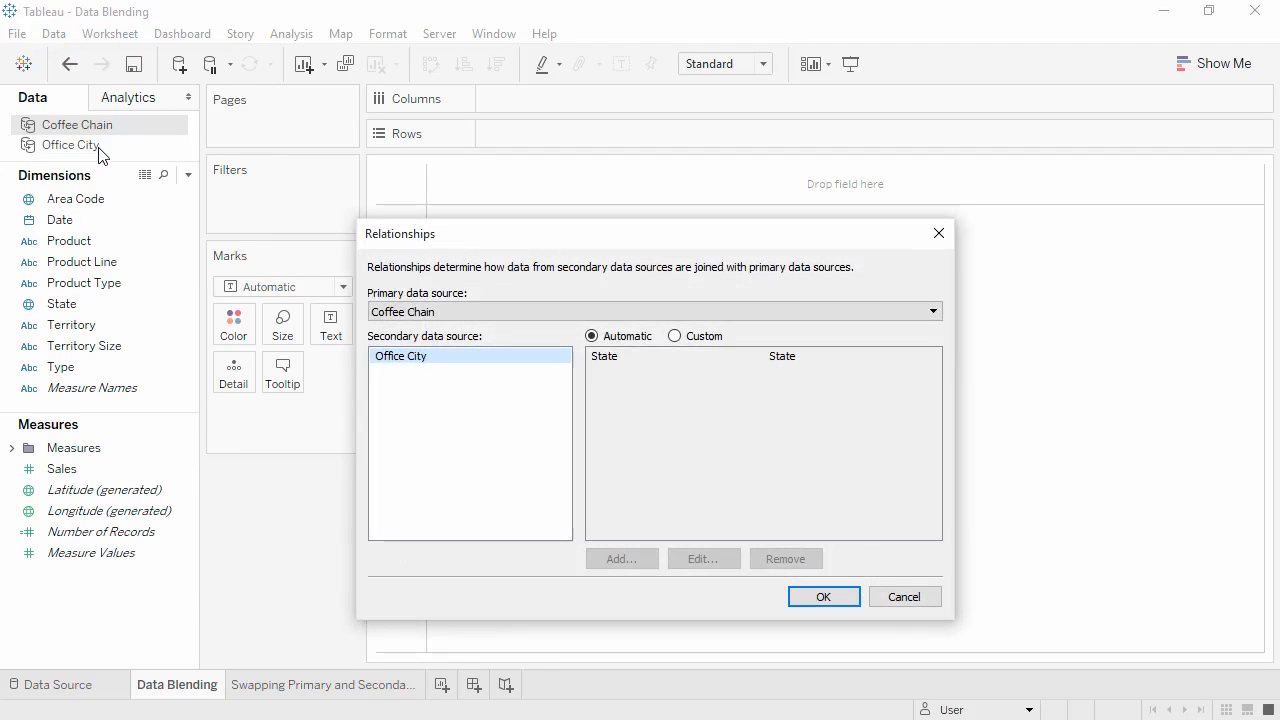
left_click(418, 312)
left_click(421, 342)
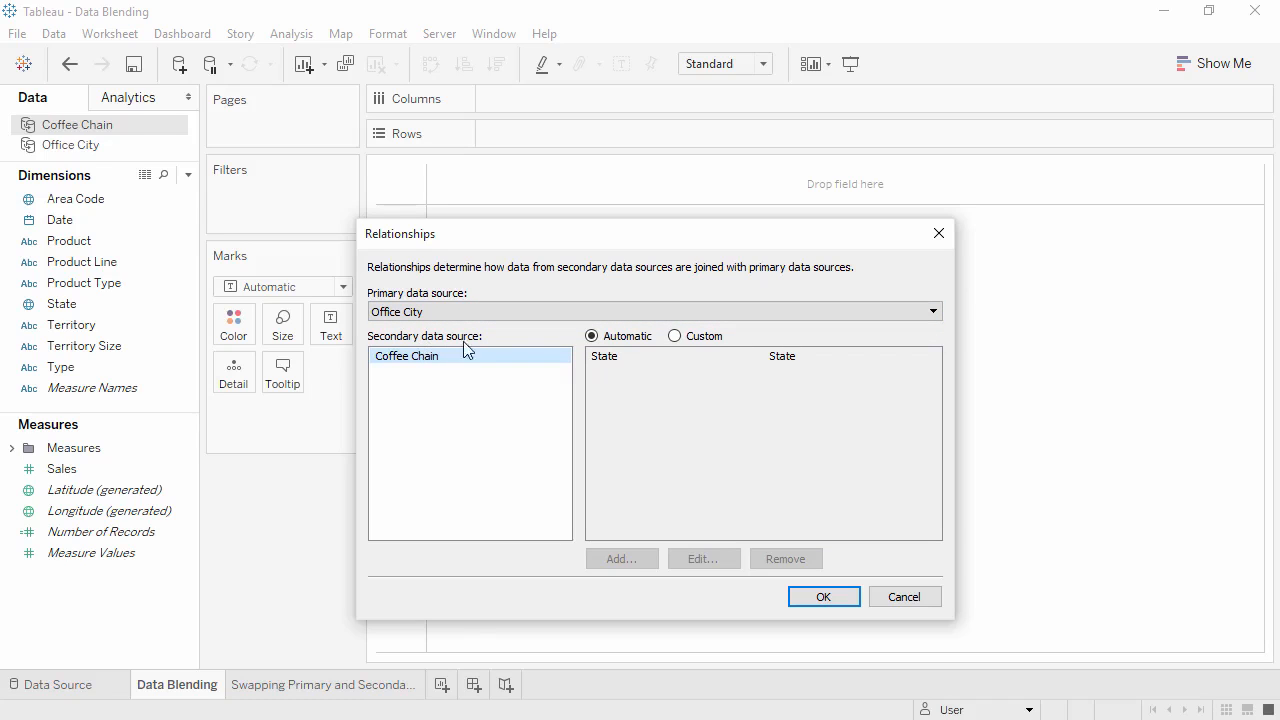
left_click(675, 336)
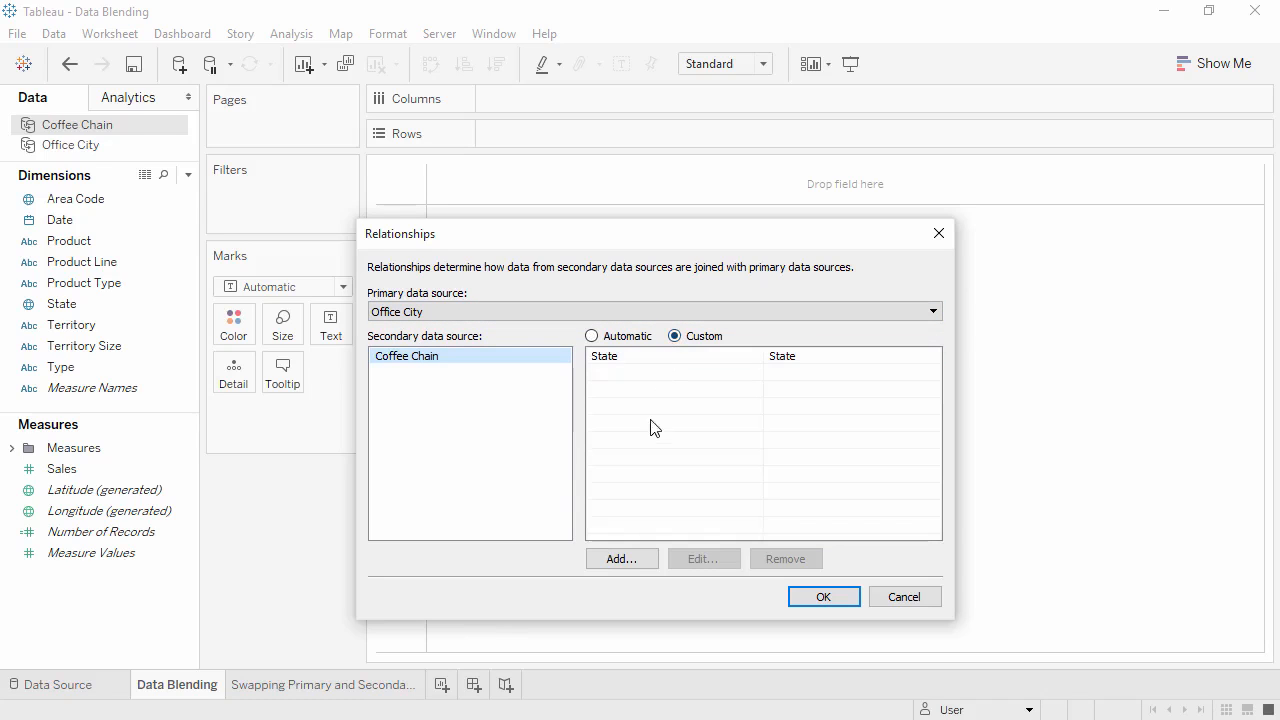
left_click(637, 559)
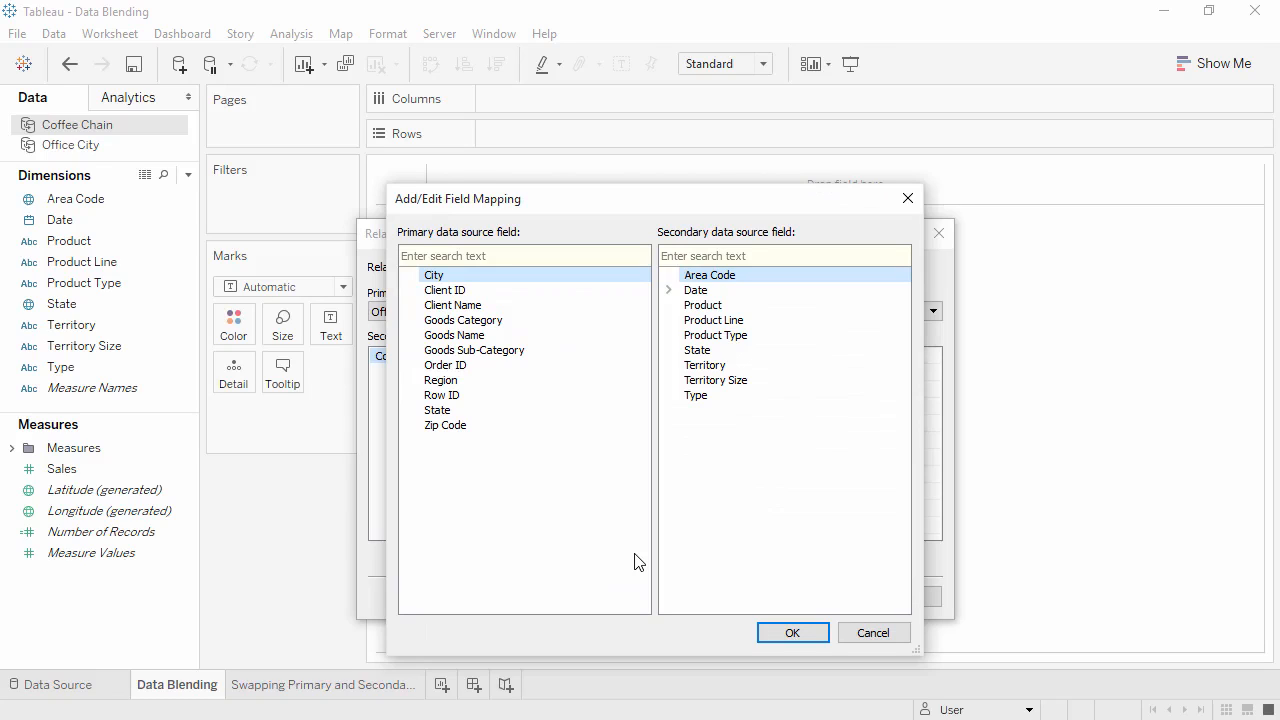
left_click(535, 380)
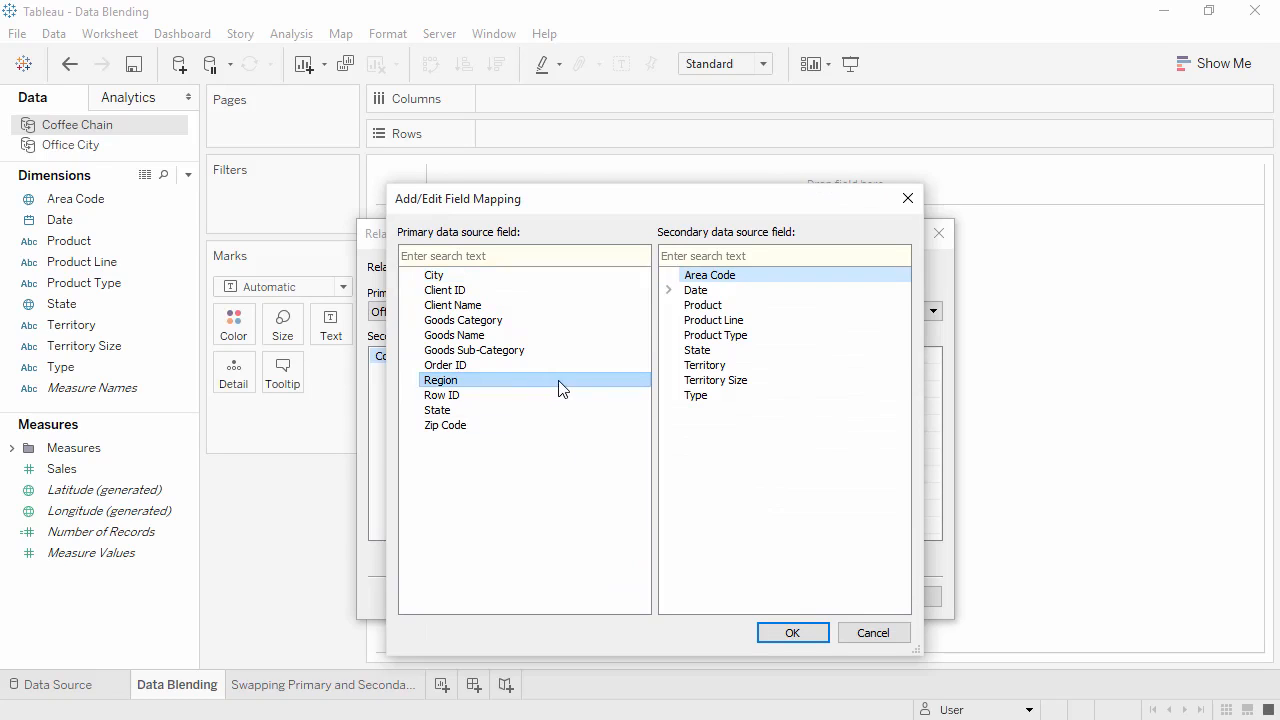
left_click(689, 367)
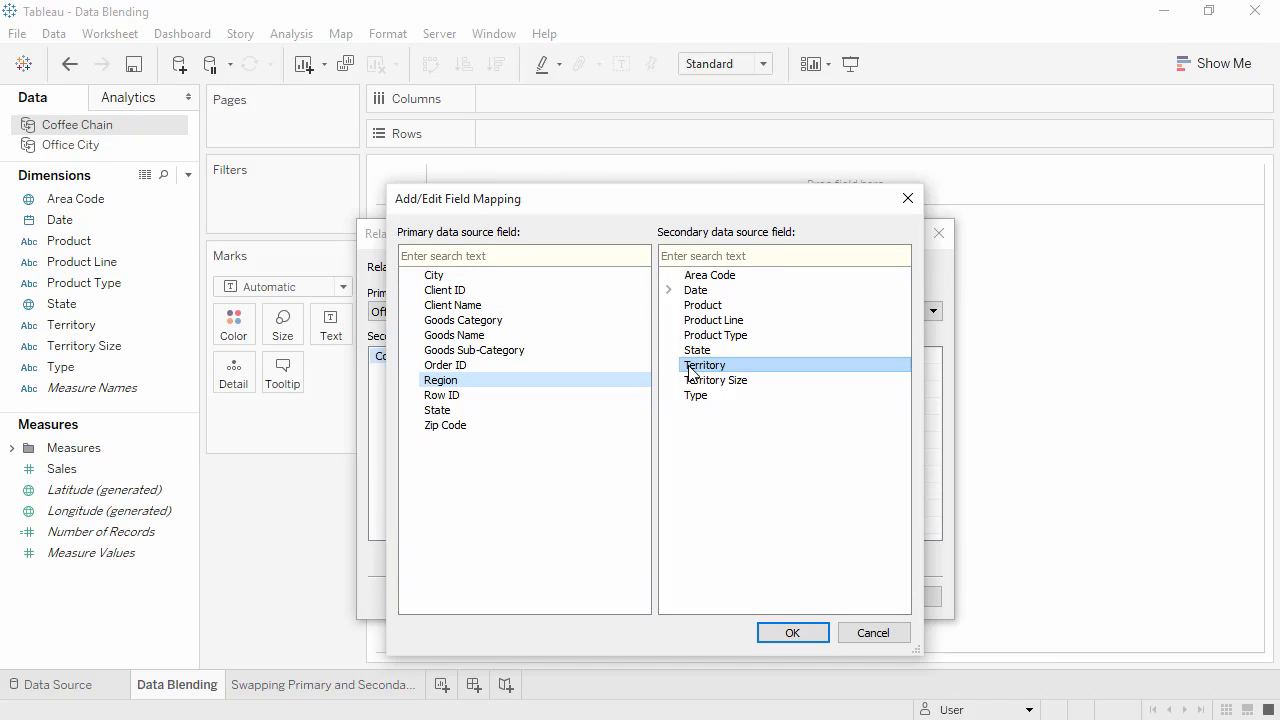
left_click(770, 631)
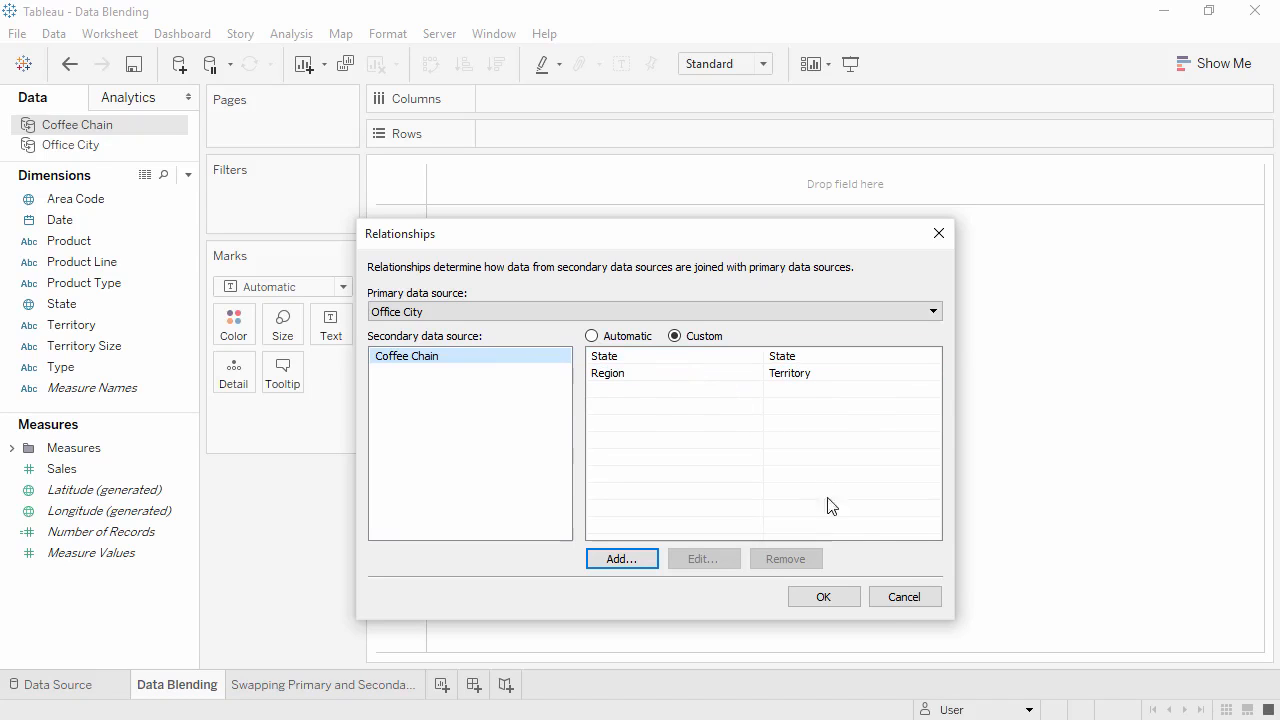
left_click(889, 600)
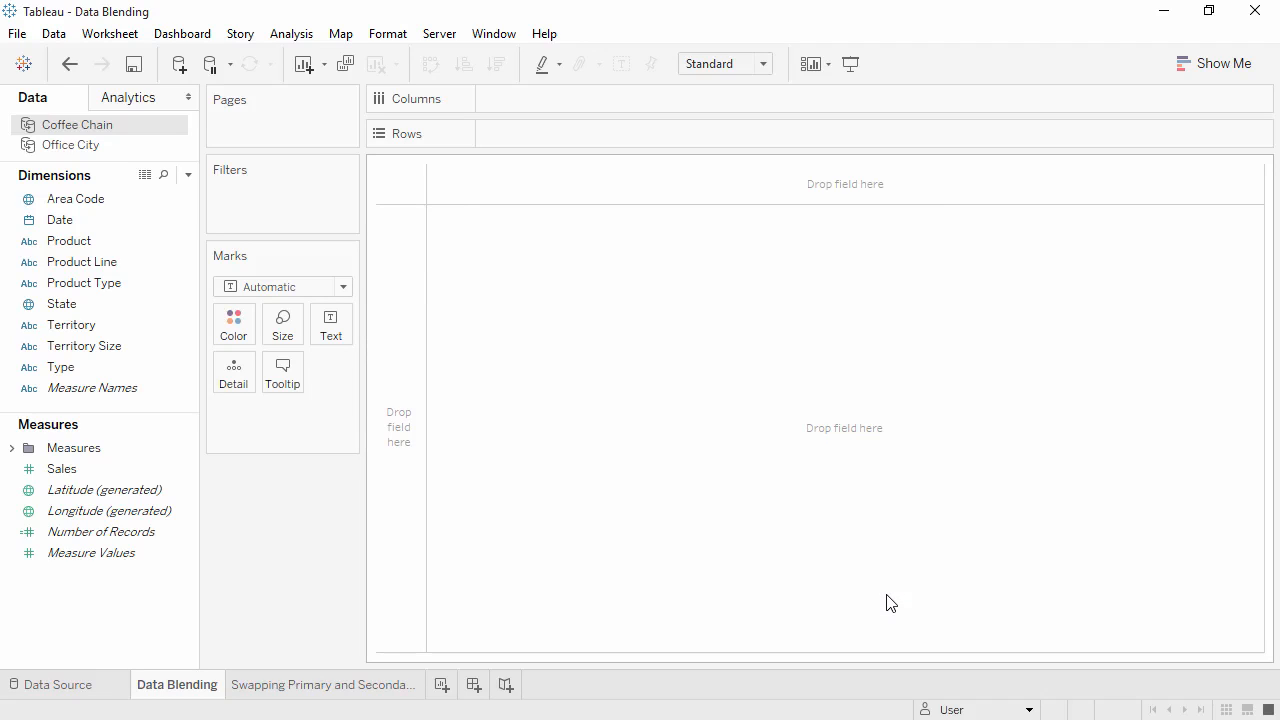
Rename the Territory dimension of the Coffee Chain data source to Region.
left_click(163, 334)
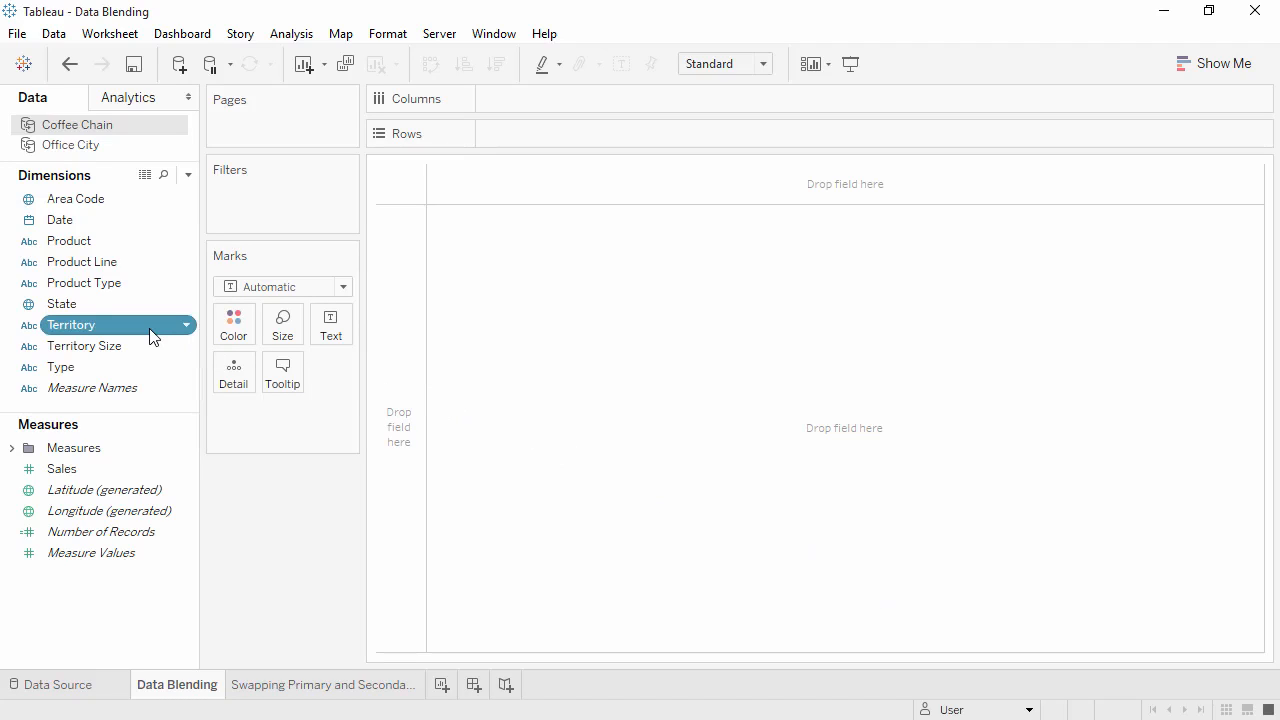
left_click(153, 335)
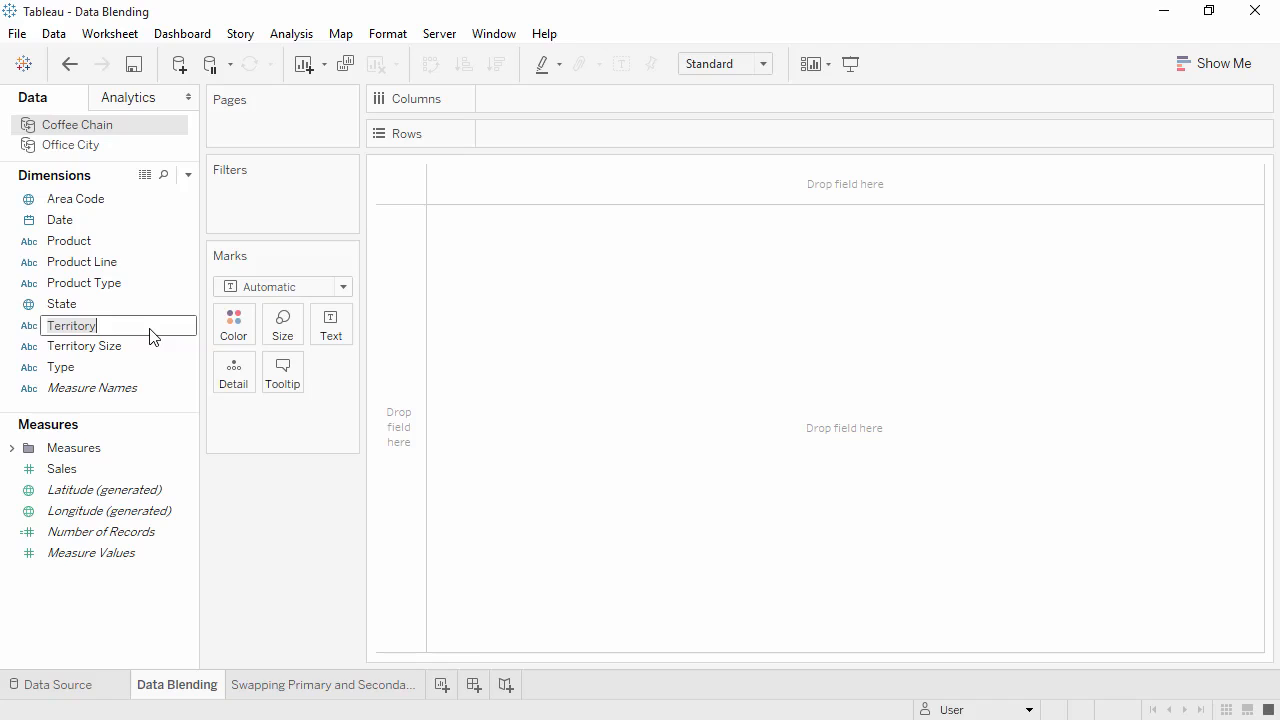
type("Region")
key("Return")
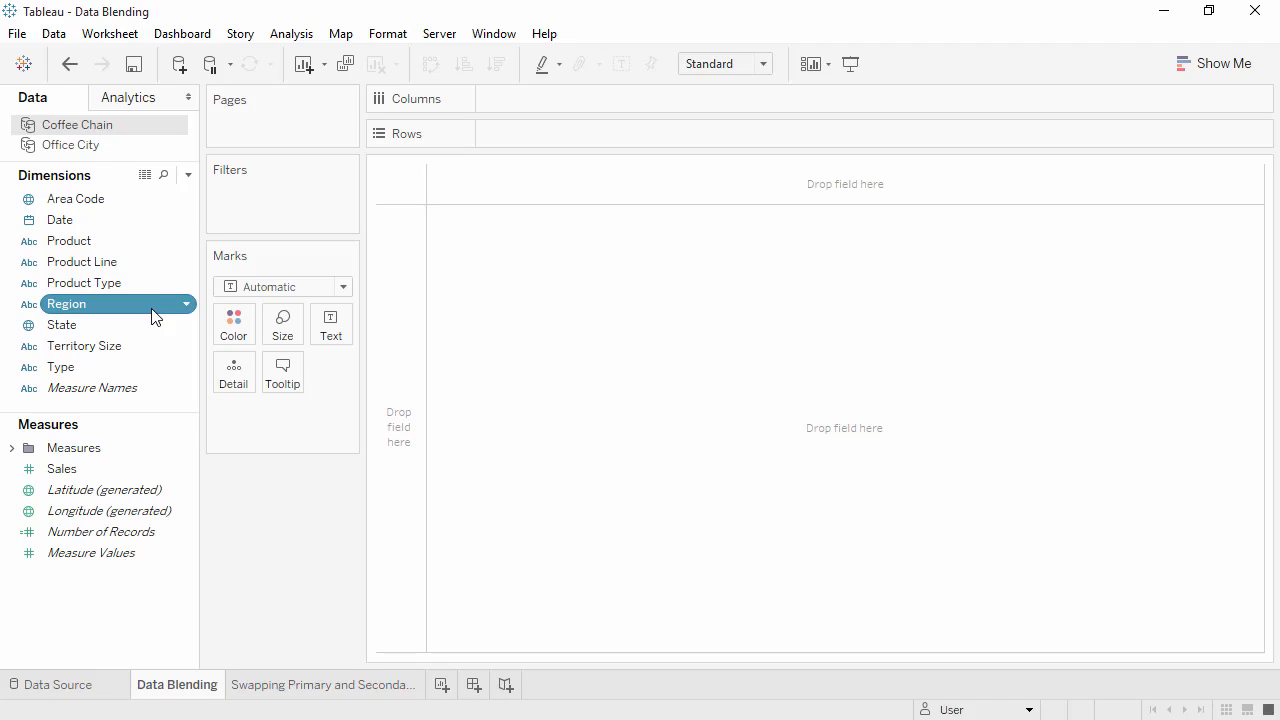
Build a bar chart from the Office City data source with Sales on Columns and State on Rows.
left_click(130, 150)
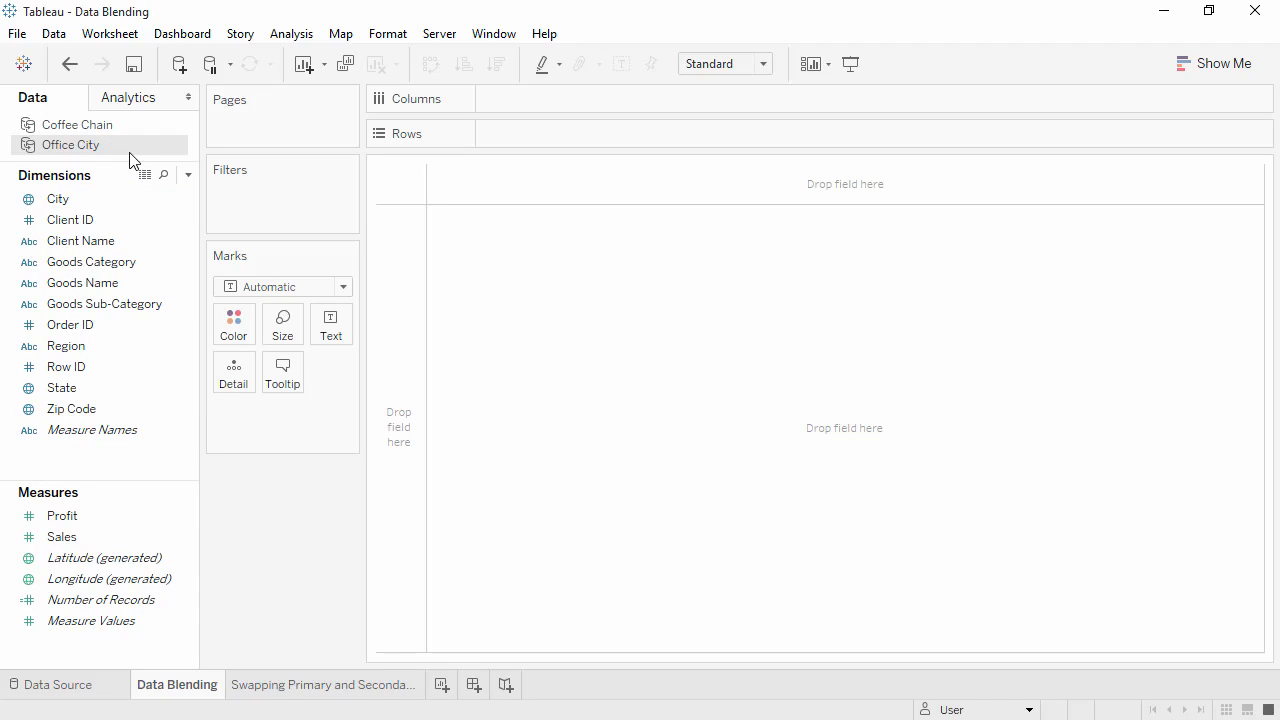
left_click(87, 536)
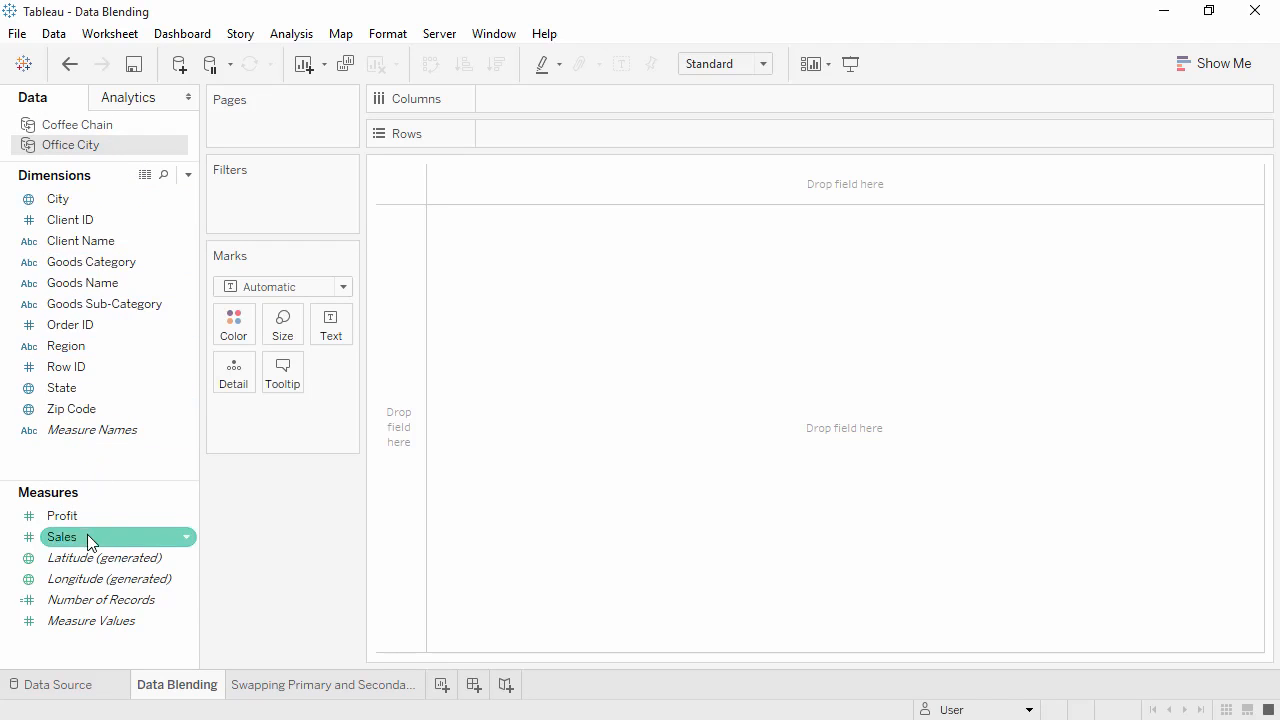
left_click_drag(147, 486, 528, 98)
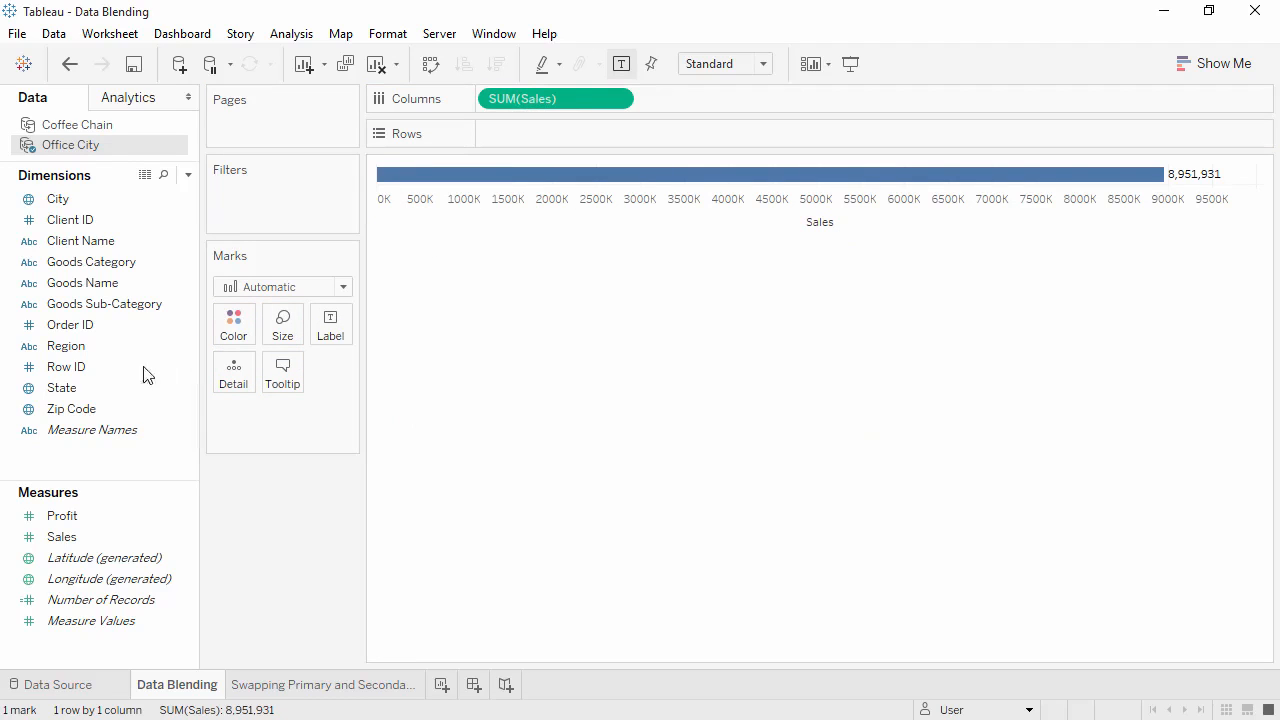
left_click(115, 388)
left_click_drag(115, 388, 512, 132)
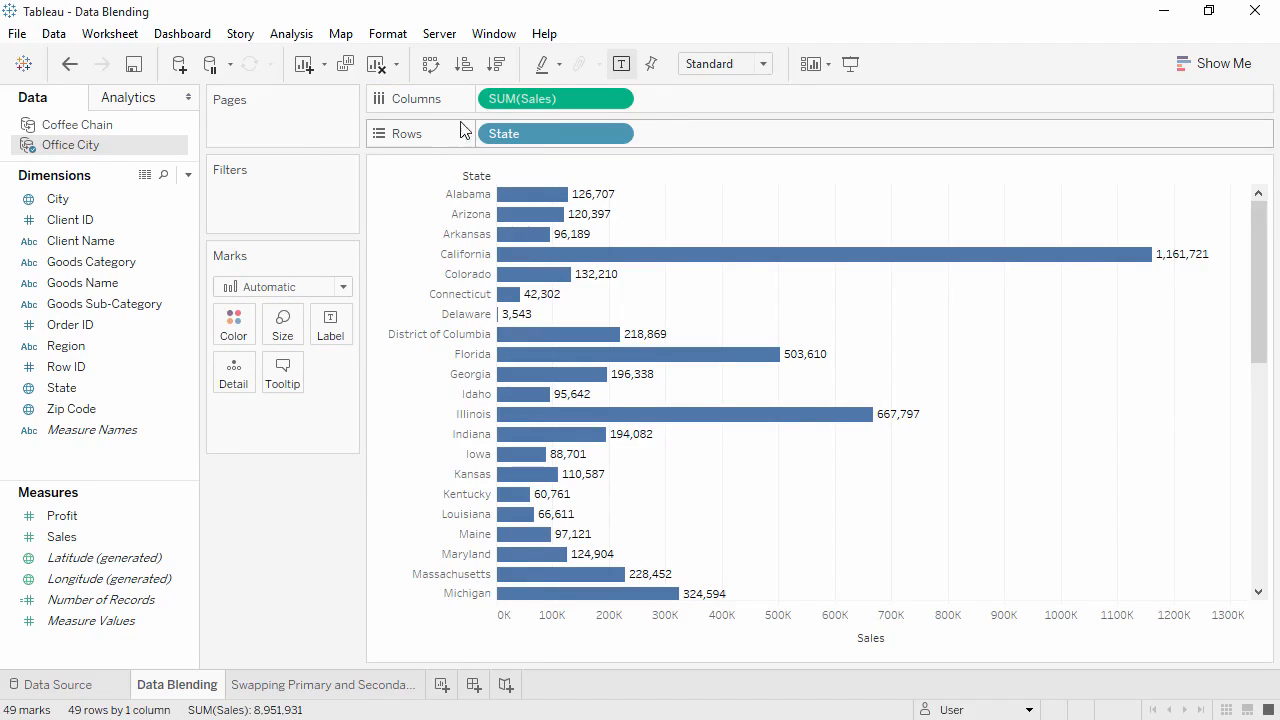
Use Region as a linking field for Coffee Chain and add its Sales to Columns beside the Office City Sales.
left_click(176, 127)
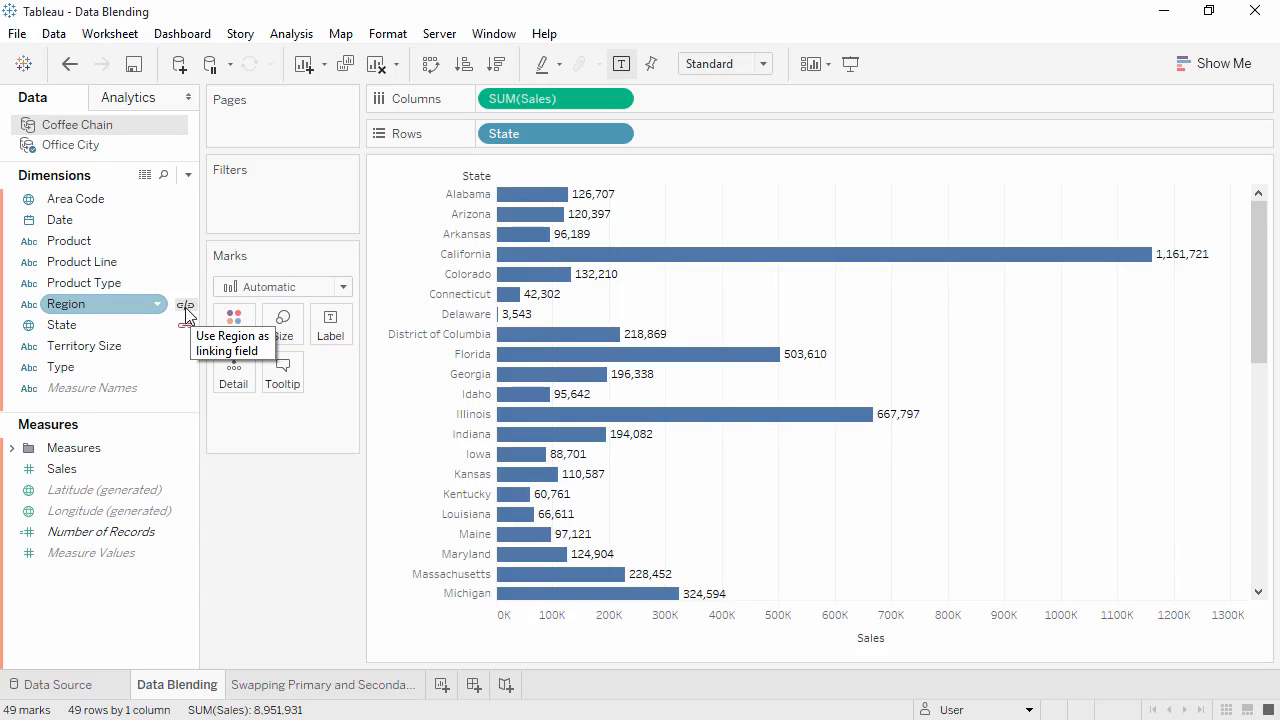
left_click(186, 310)
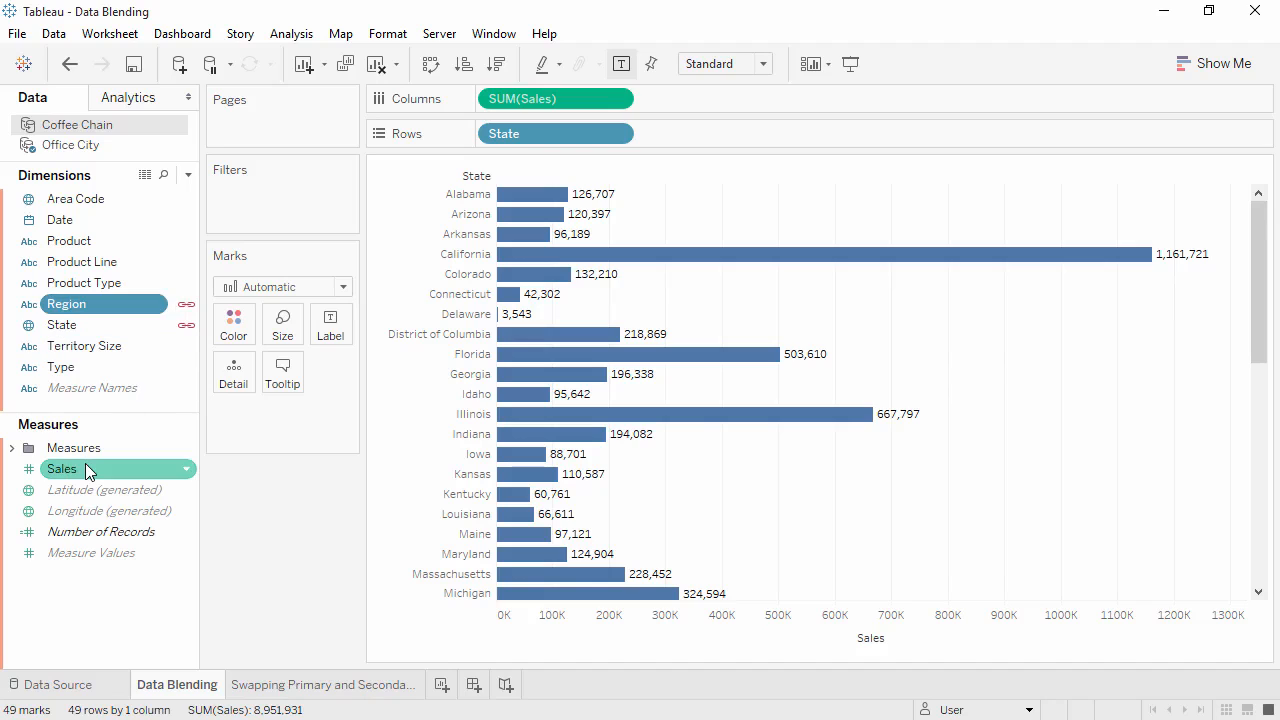
left_click_drag(87, 470, 670, 102)
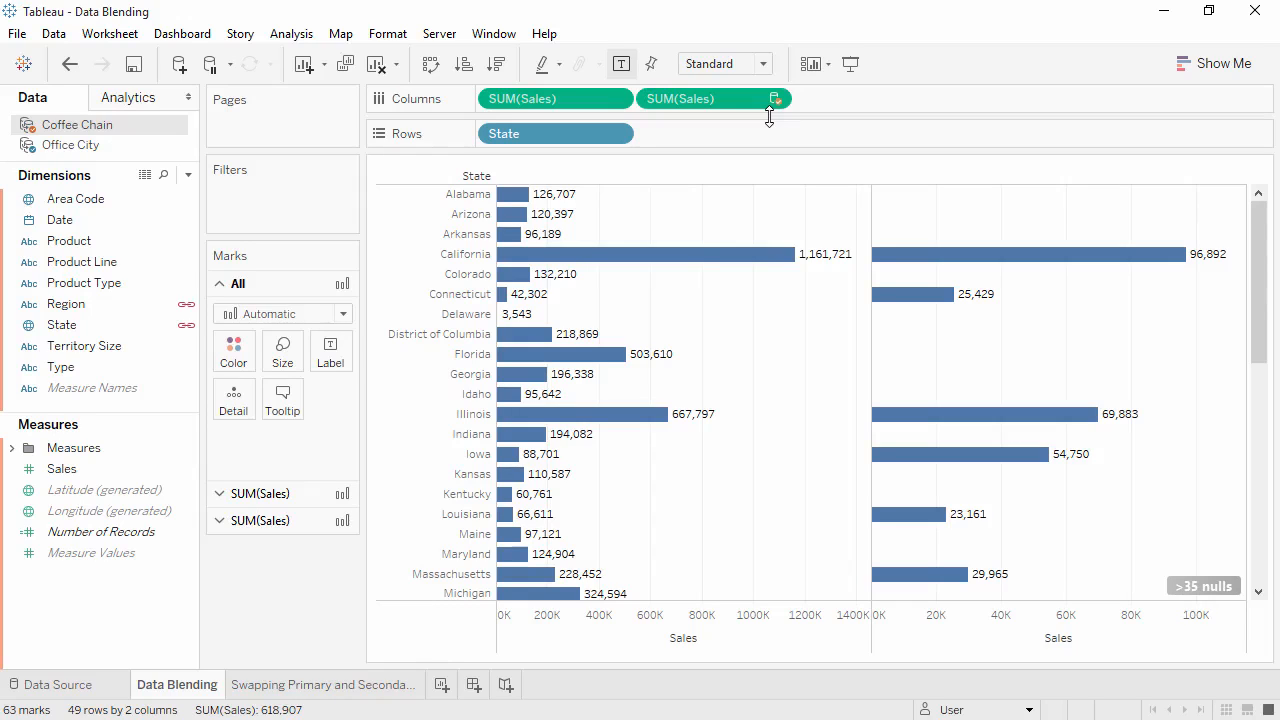
On the Swapping Primary and Secondary worksheet, chart Coffee Chain Sales on Columns by State on Rows.
left_click(364, 692)
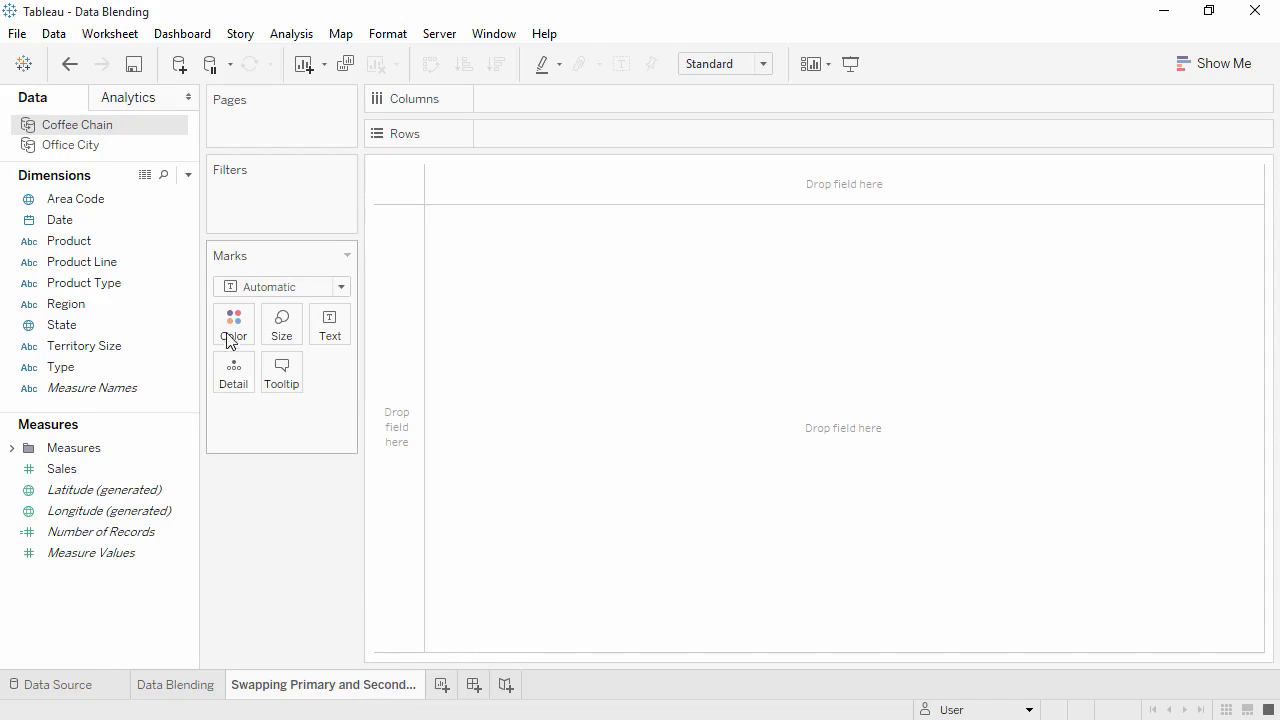
left_click(164, 176)
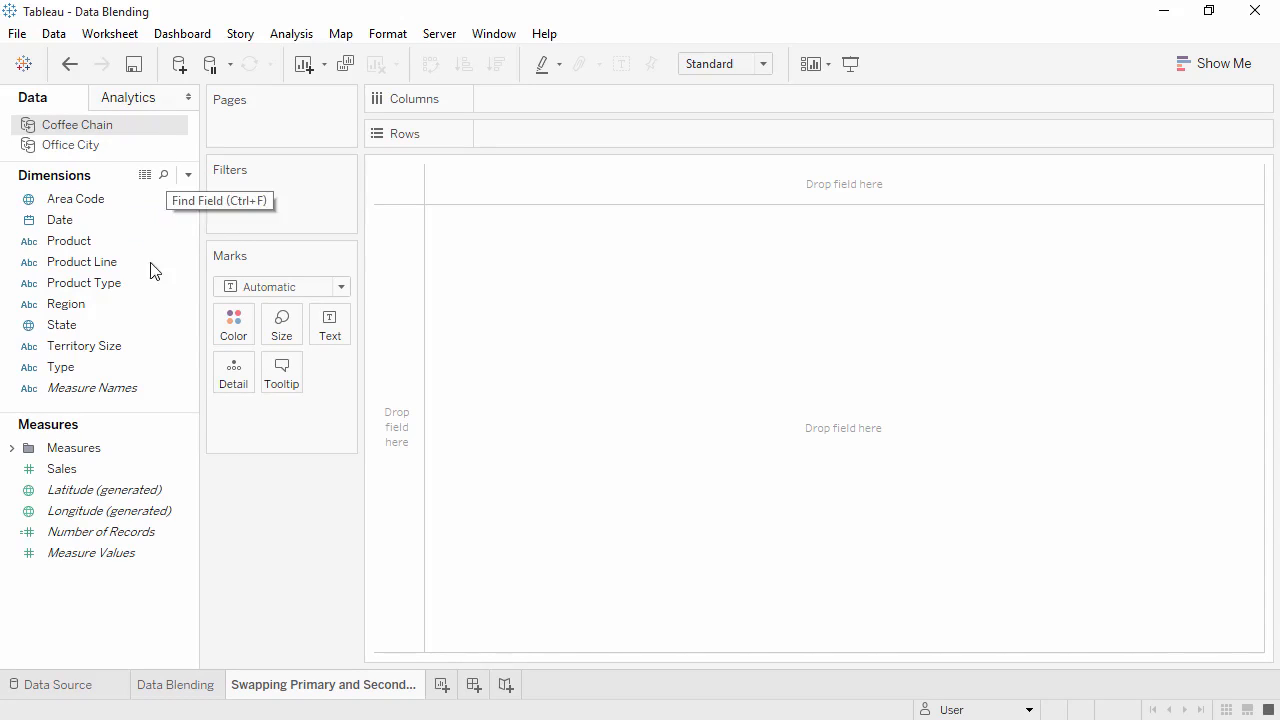
left_click_drag(148, 466, 499, 99)
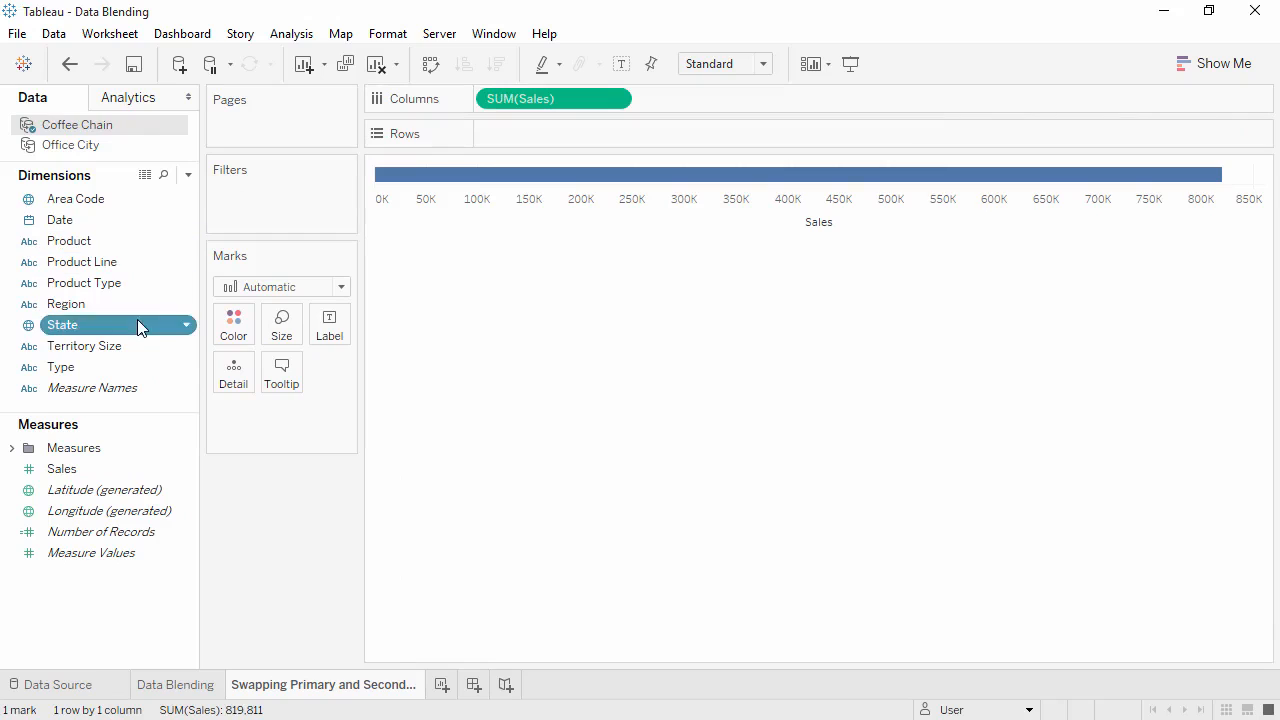
left_click_drag(137, 324, 505, 140)
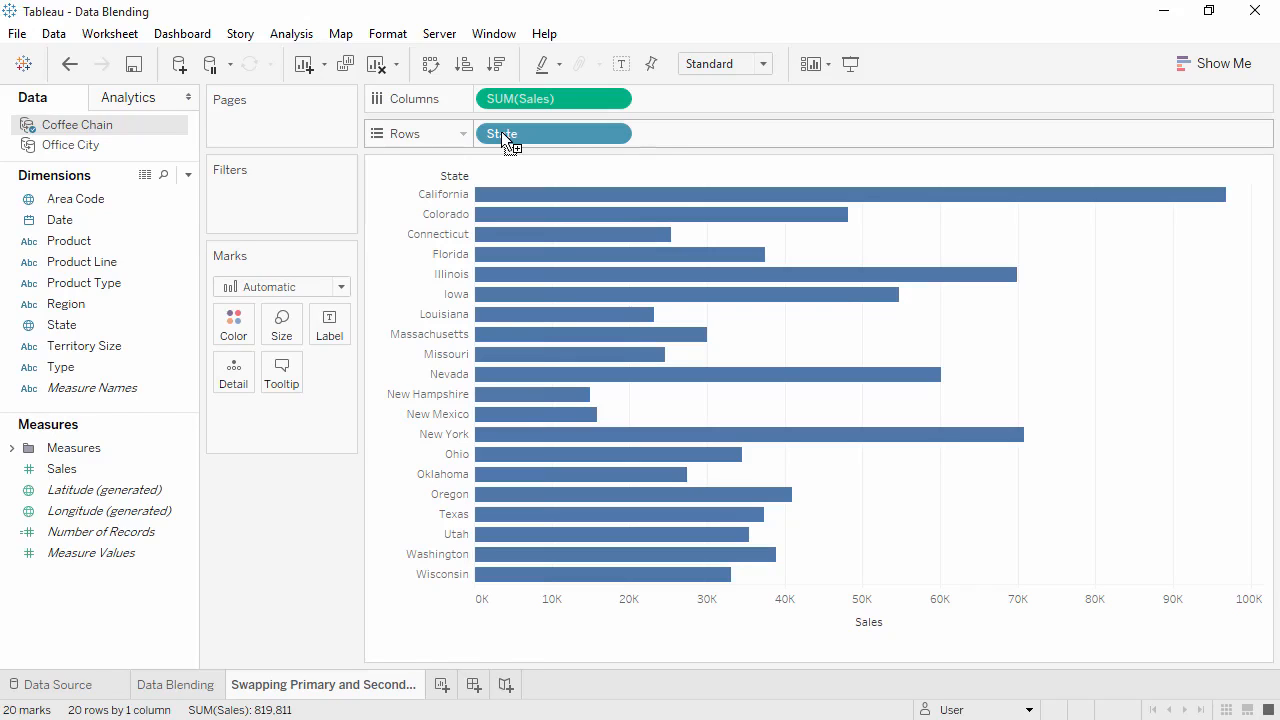
Add Sales from the Office City data source to Columns after the Coffee Chain Sales.
left_click(145, 148)
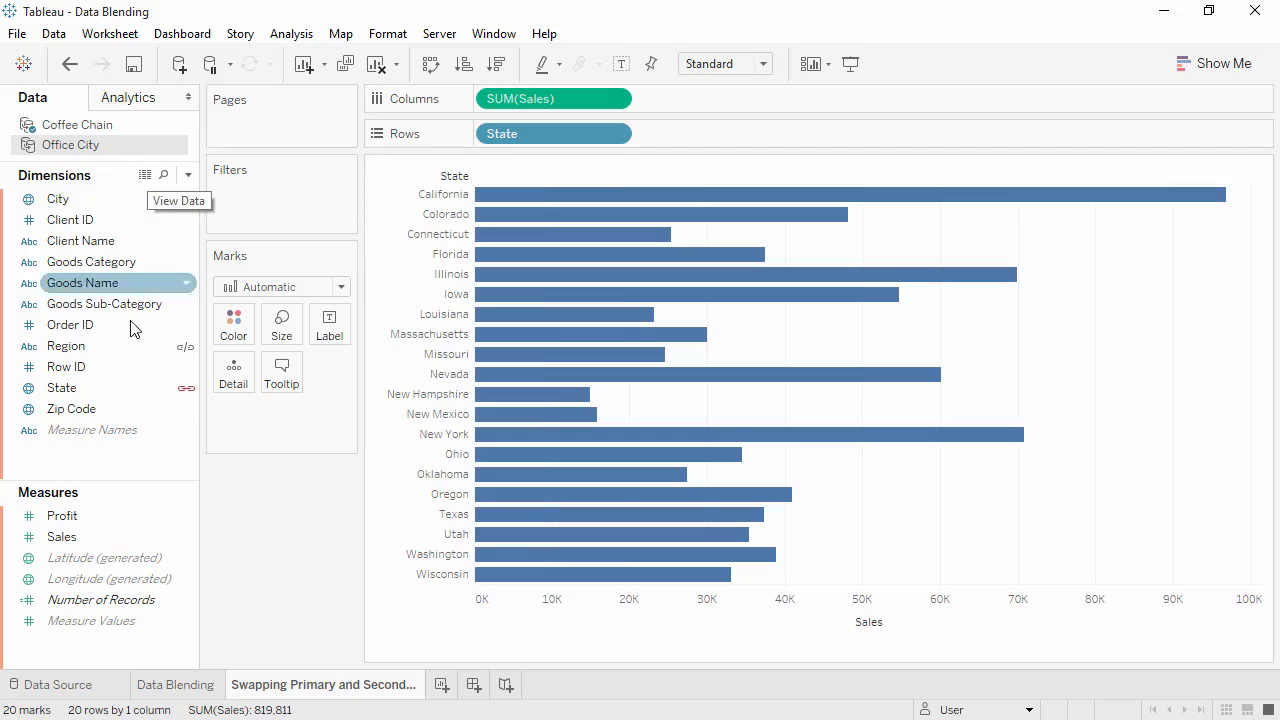
left_click(119, 537)
left_click_drag(119, 537, 682, 102)
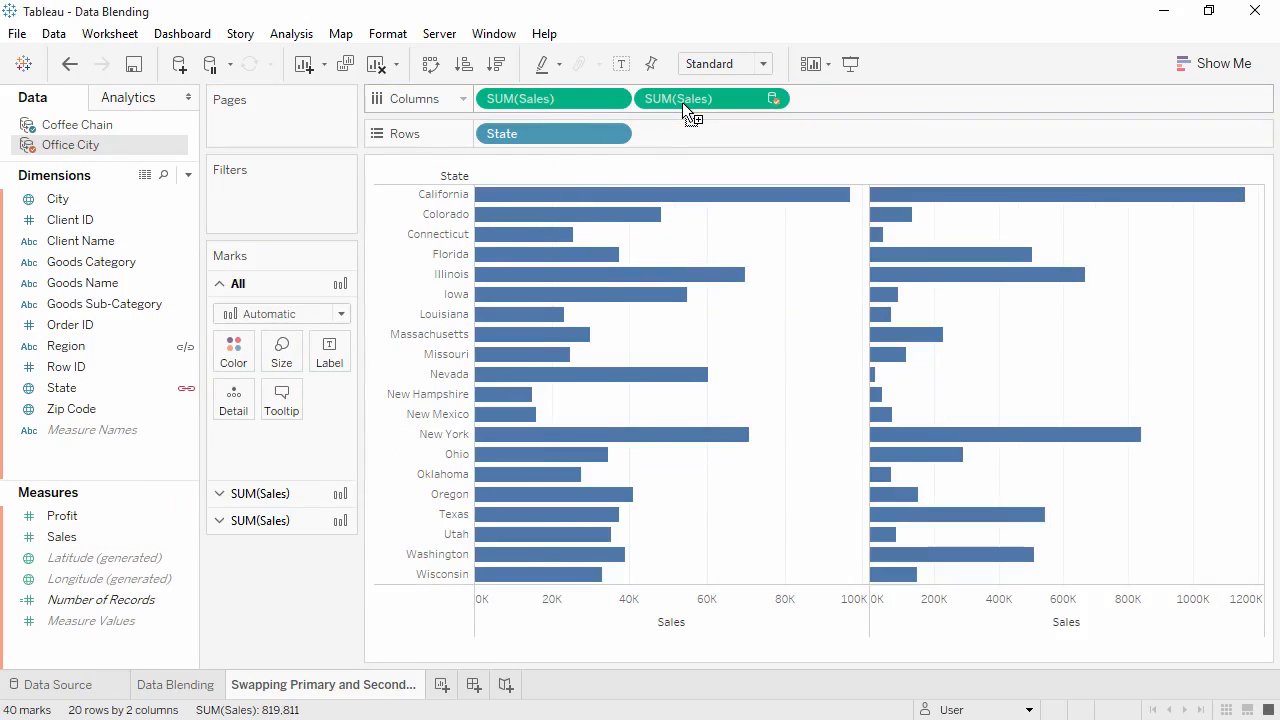